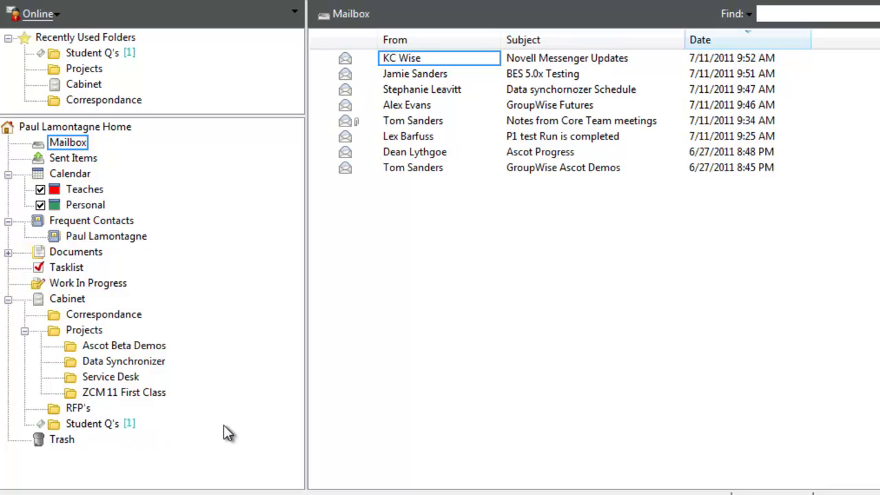
# - Share the Student Q's folder with one user picked from the Address Selector
pyautogui.click(88, 425)
pyautogui.rightClick(95, 425)
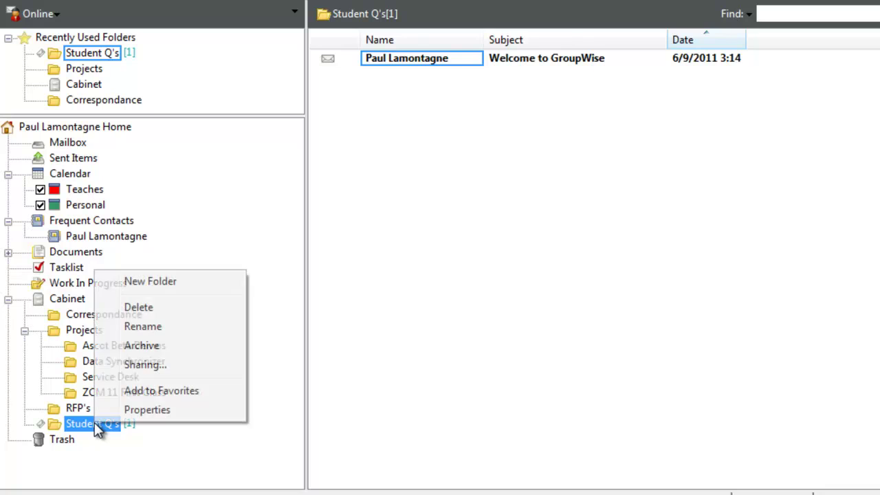
pyautogui.click(146, 370)
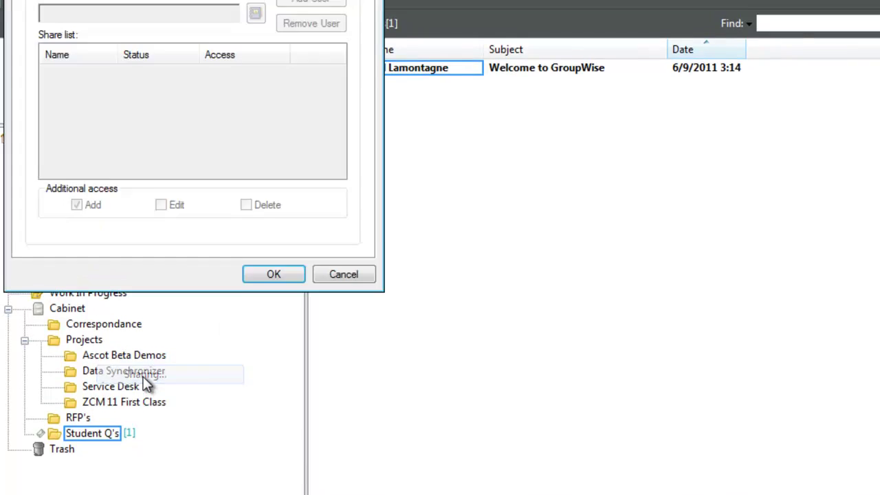
pyautogui.click(35, 89)
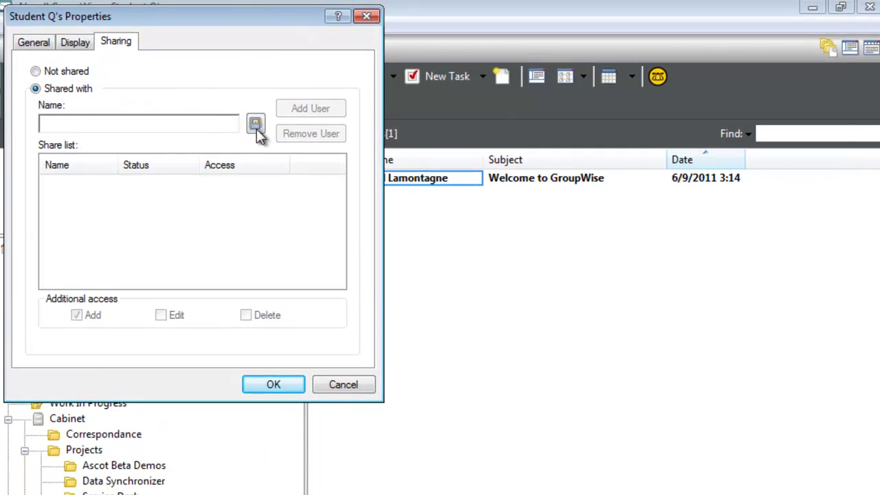
pyautogui.click(255, 124)
pyautogui.doubleClick(233, 348)
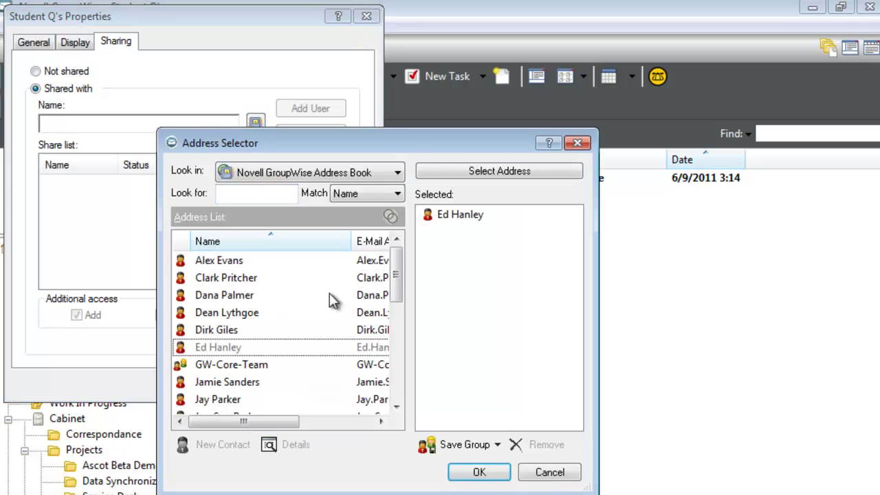
pyautogui.click(479, 472)
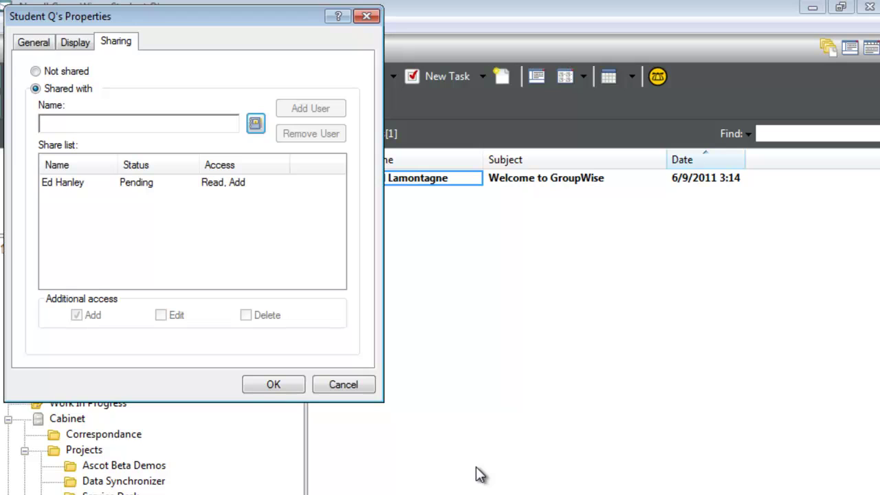
# - Give that user Edit and Delete rights alongside Read and Add, and apply the sharing
pyautogui.click(69, 180)
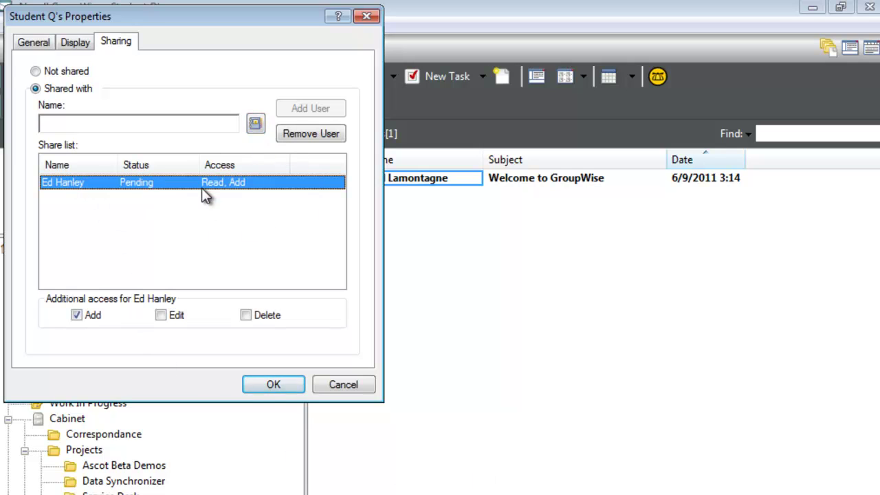
pyautogui.click(162, 315)
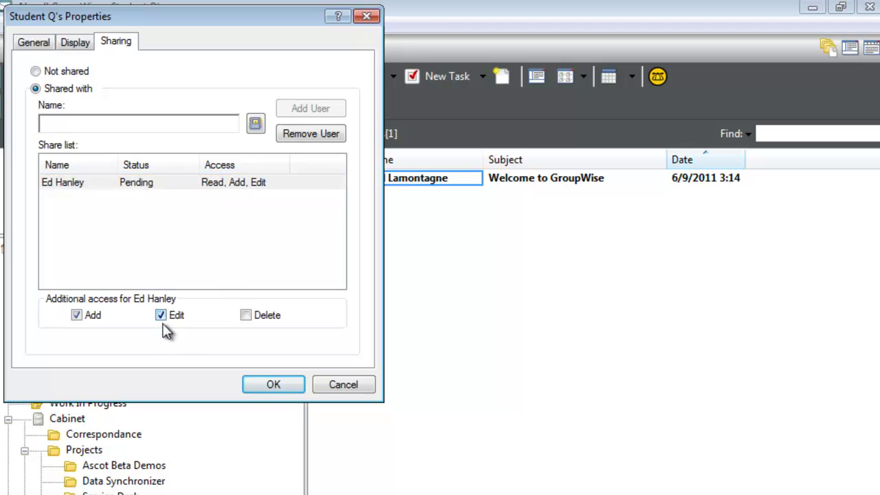
pyautogui.click(247, 317)
pyautogui.click(273, 385)
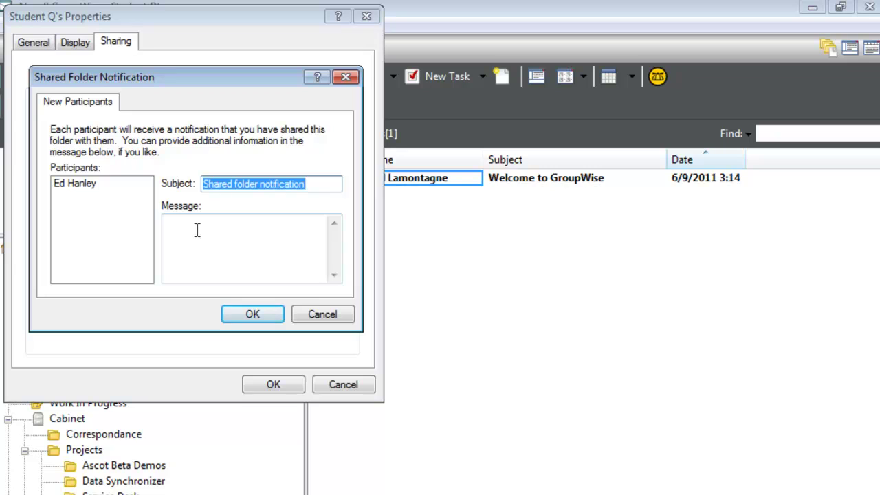
# - Send the share notification with the message 'student Q's that you may answer'
pyautogui.click(197, 230)
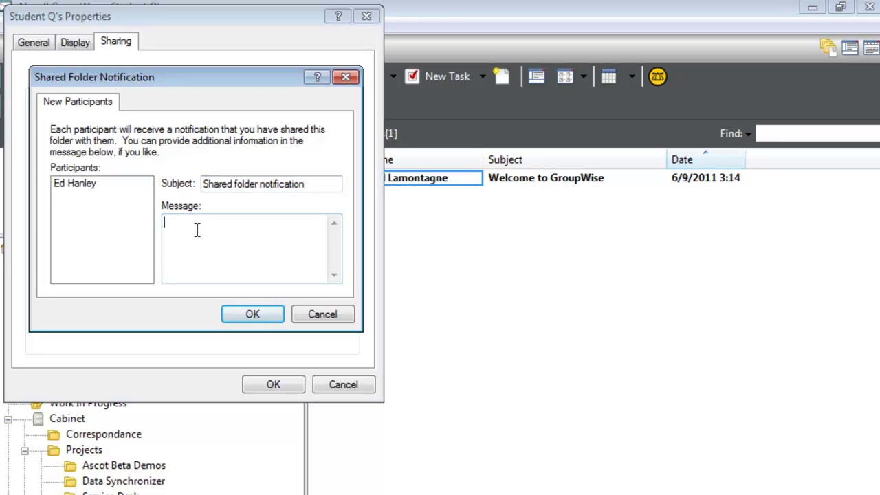
pyautogui.write('stu')
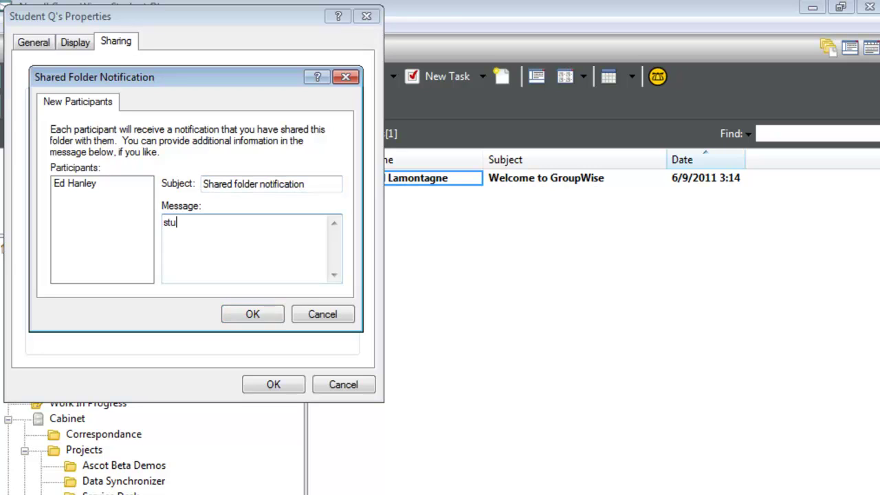
pyautogui.write("dent Q's that you may ans")
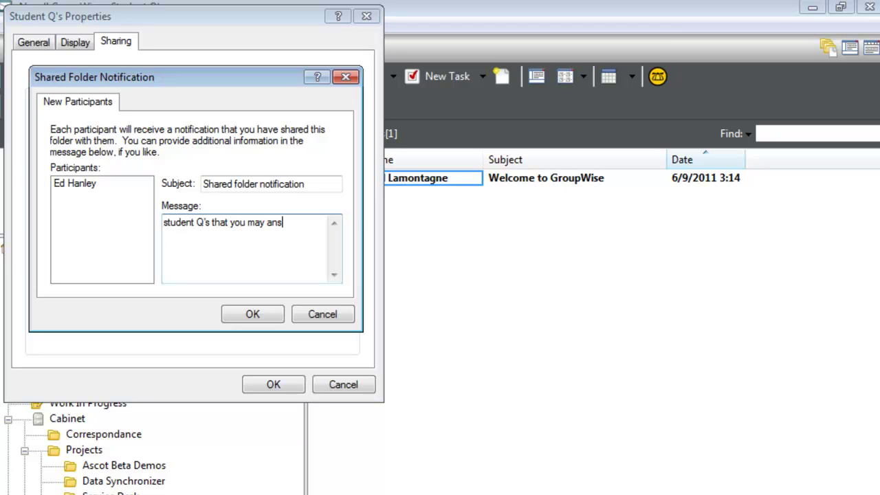
pyautogui.write('wer')
pyautogui.click(260, 318)
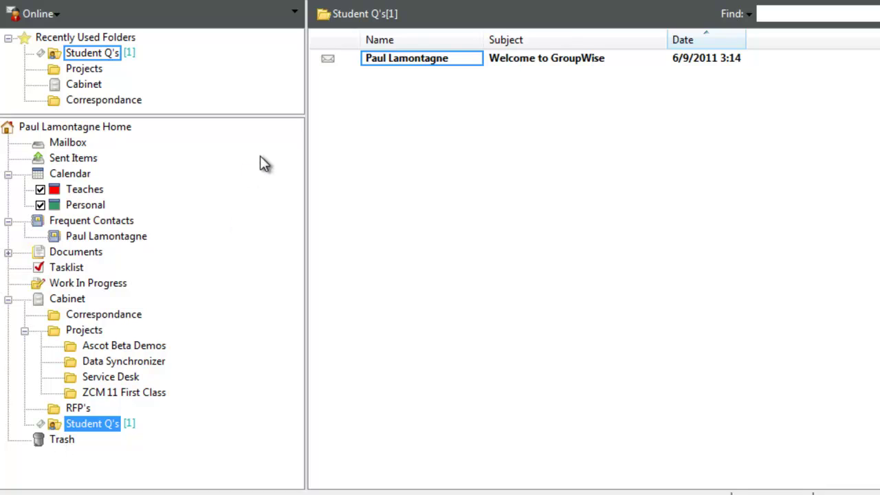
# - As proxy for the shared user, accept the notification and install Student Q's under Cabinet
pyautogui.click(60, 16)
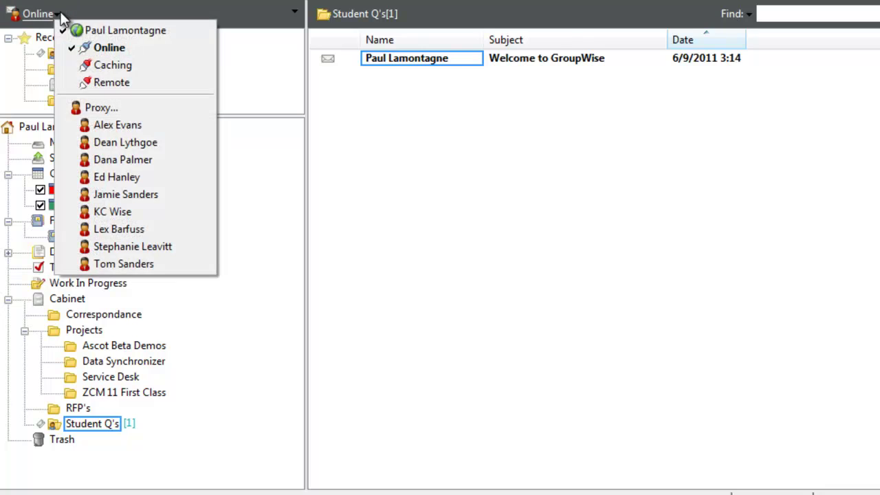
pyautogui.click(130, 176)
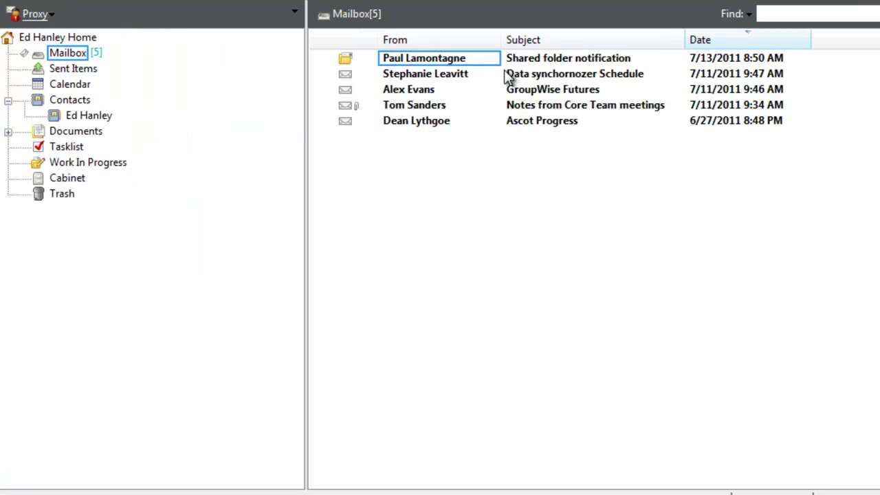
pyautogui.doubleClick(418, 57)
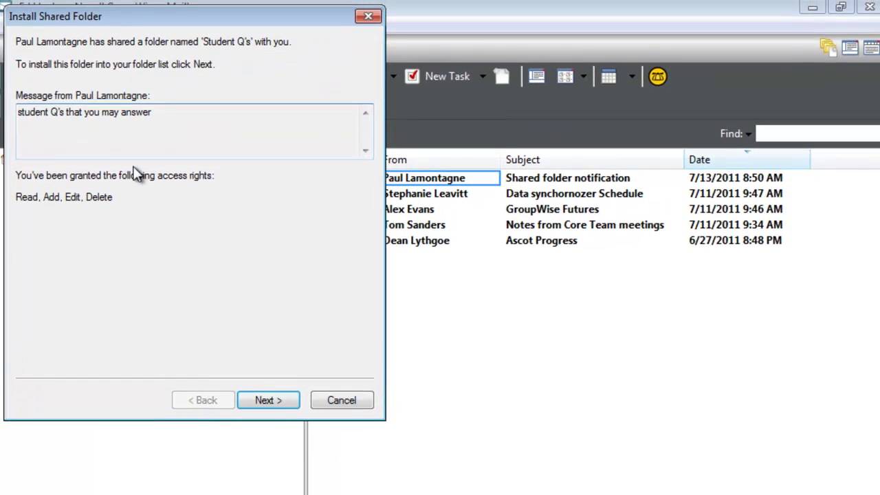
pyautogui.click(265, 401)
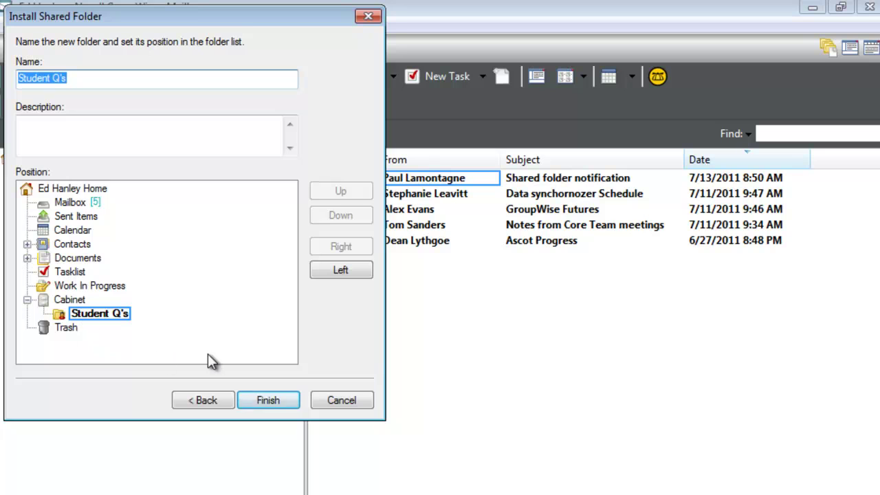
pyautogui.click(275, 402)
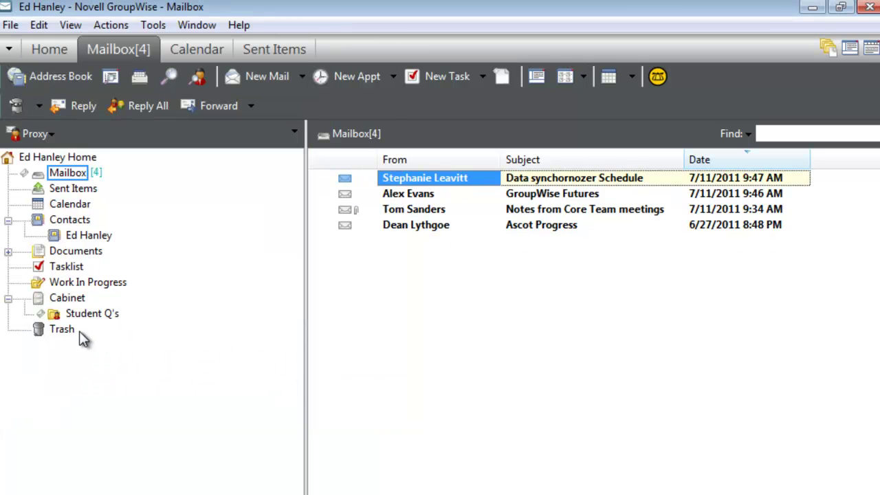
# - Move the GroupWise Futures message from the mailbox into Student Q's and confirm it arrived
pyautogui.click(73, 313)
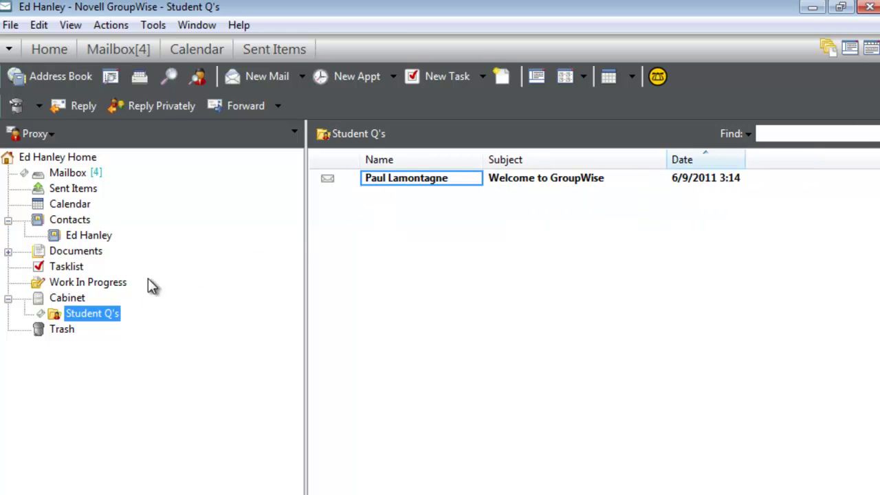
pyautogui.click(67, 174)
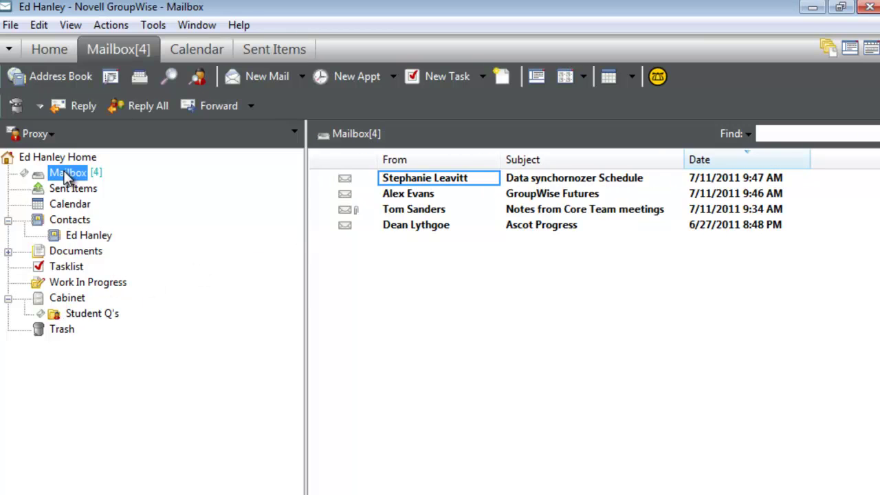
pyautogui.click(427, 193)
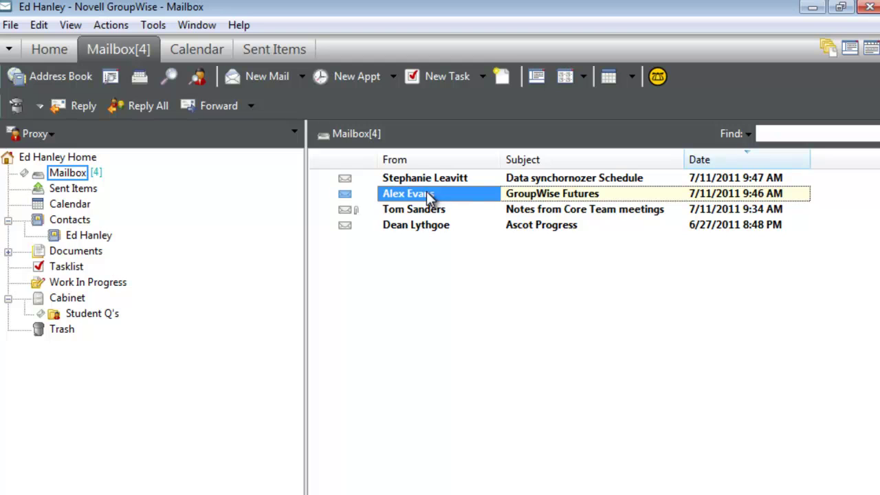
pyautogui.moveTo(426, 193); pyautogui.dragTo(148, 321)
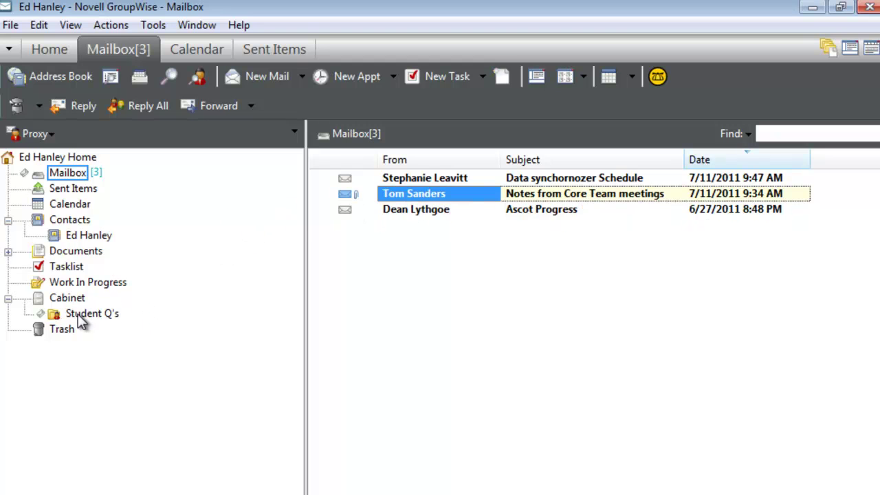
pyautogui.click(81, 315)
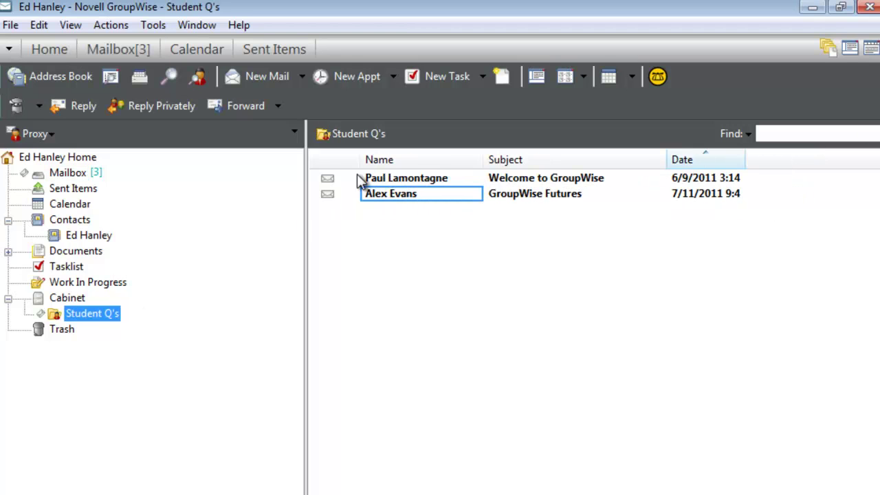
# - Switch back to the owner's mailbox, check Student Q's, and open the Projects folder
pyautogui.click(35, 134)
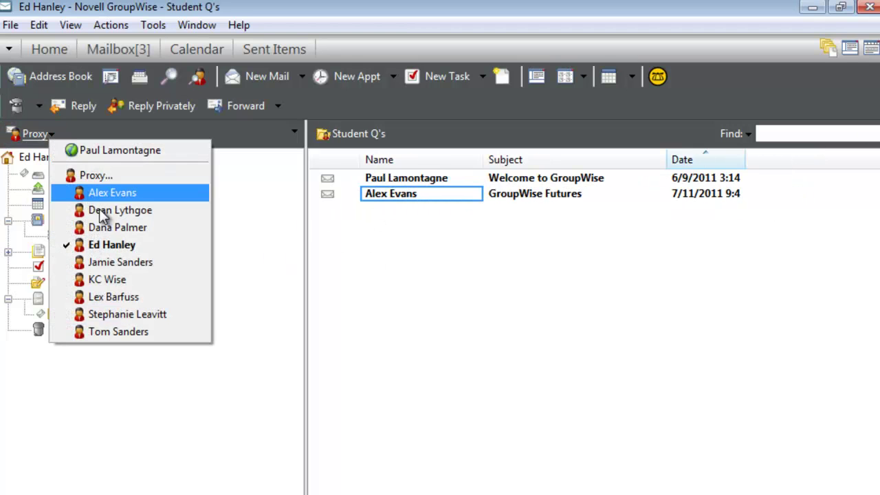
pyautogui.click(110, 146)
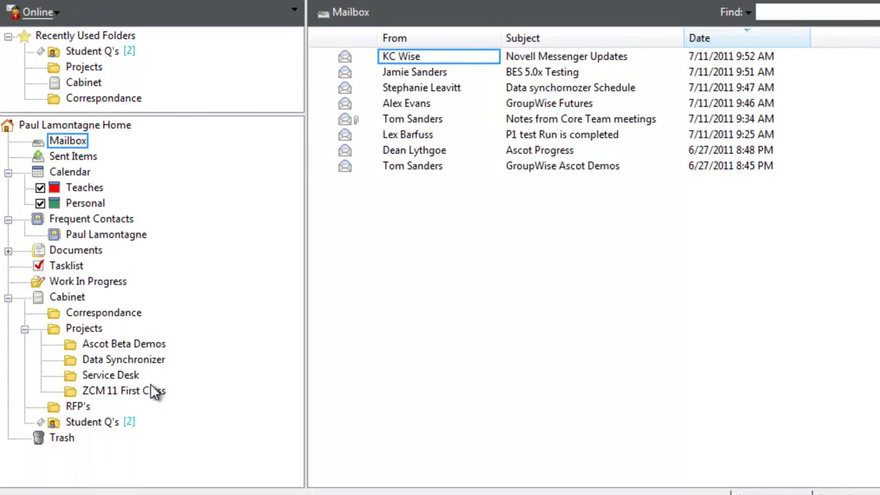
pyautogui.click(88, 424)
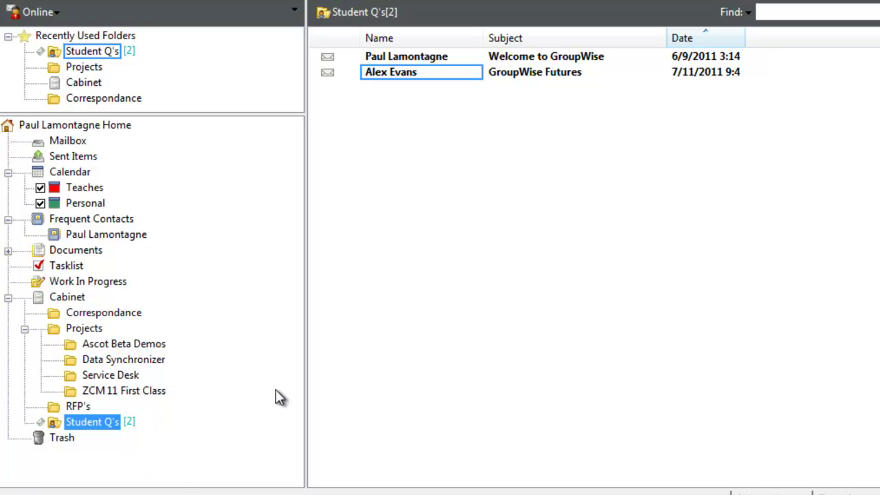
pyautogui.click(91, 330)
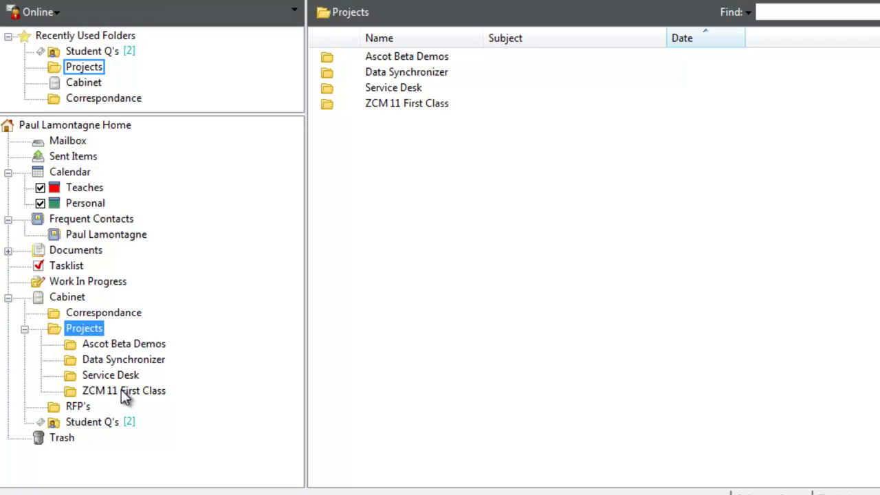
# - Add four users from the Address Selector to the Projects folder's share list
pyautogui.rightClick(87, 328)
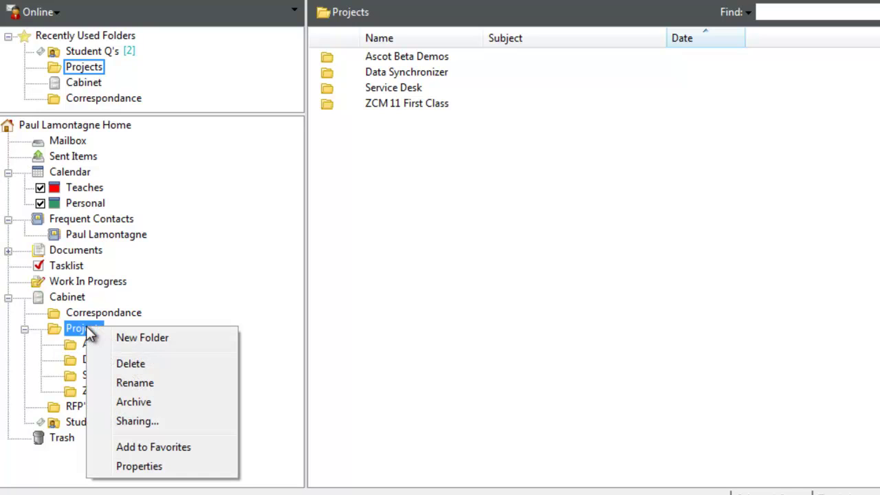
pyautogui.click(146, 421)
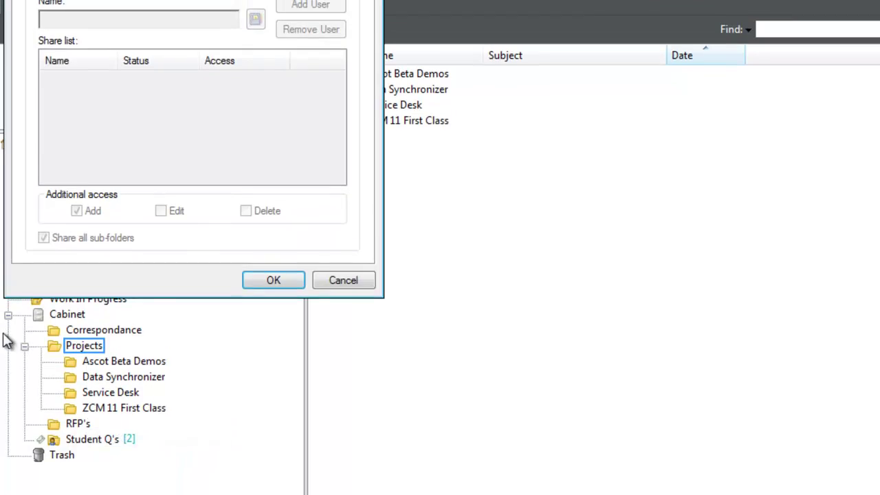
pyautogui.click(33, 75)
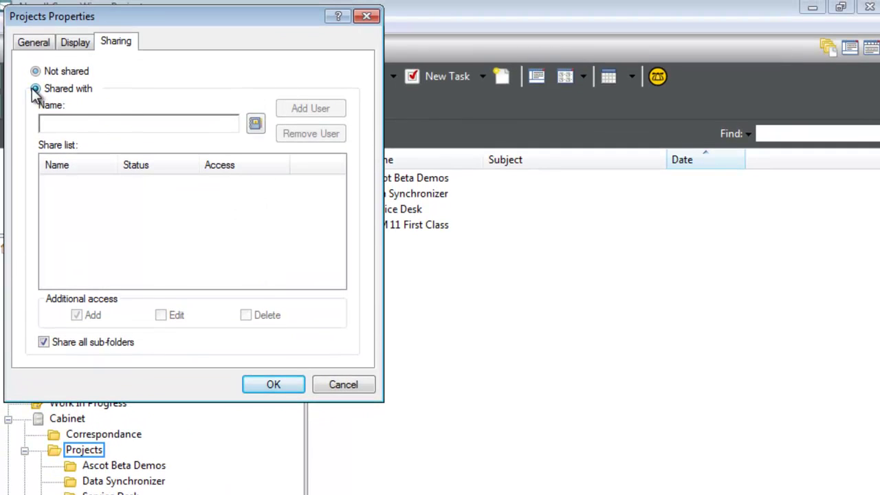
pyautogui.click(254, 109)
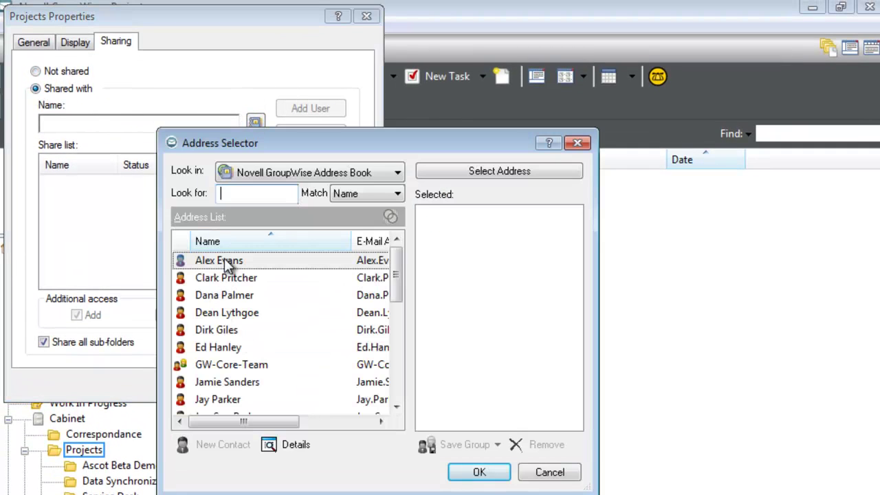
pyautogui.doubleClick(241, 261)
pyautogui.doubleClick(270, 295)
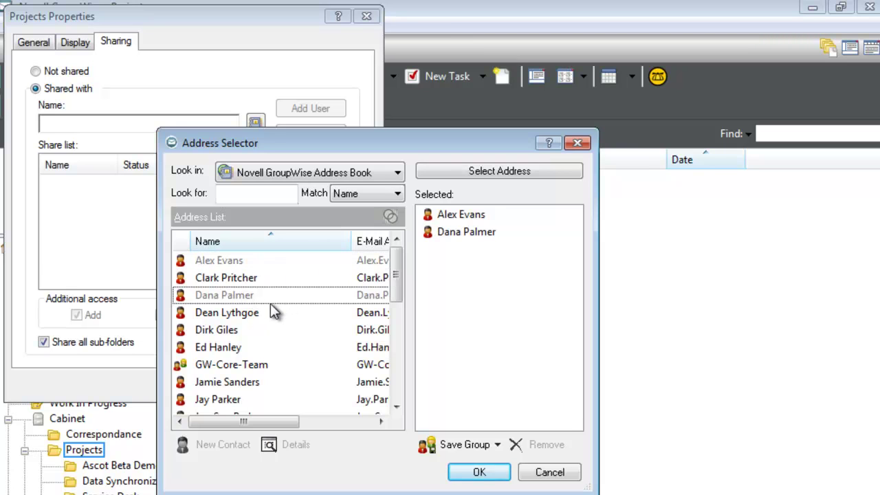
pyautogui.doubleClick(266, 313)
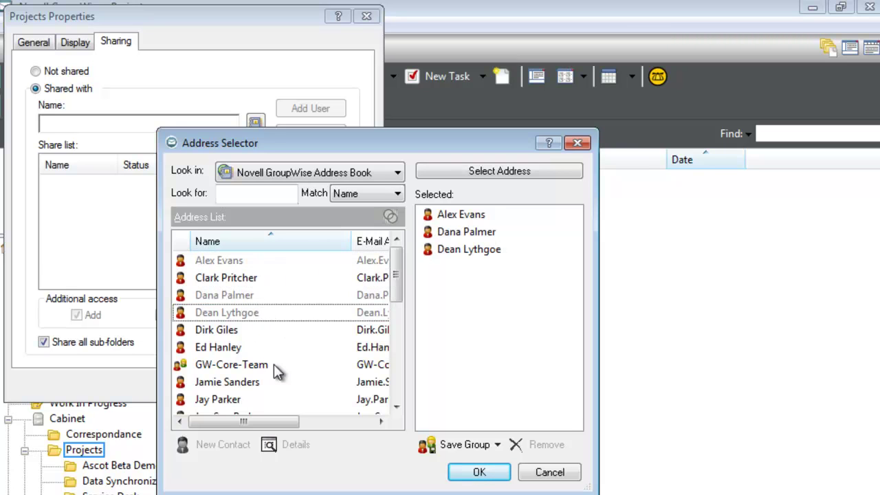
pyautogui.doubleClick(232, 398)
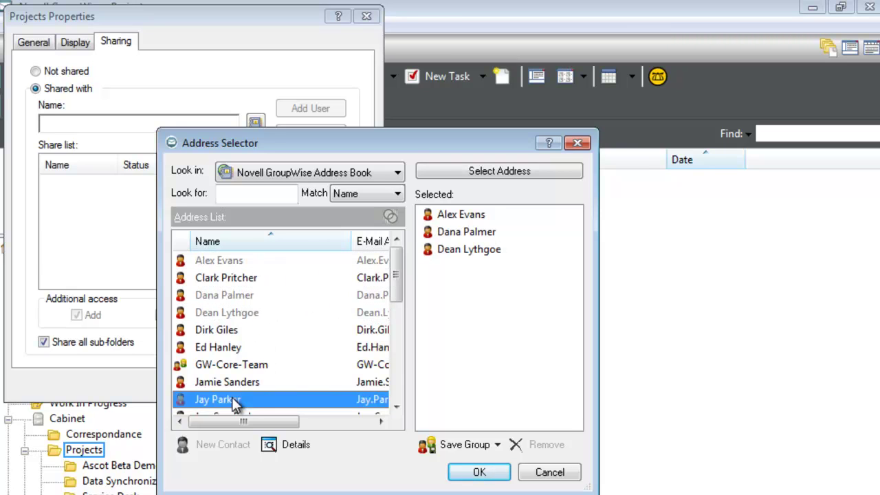
pyautogui.click(474, 474)
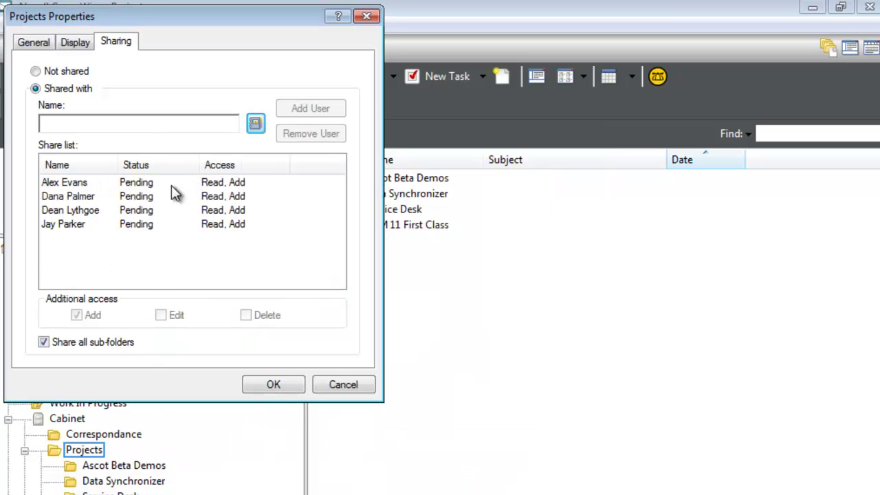
# - Grant all four users Edit and Delete rights on Projects and send the notification
pyautogui.click(63, 186)
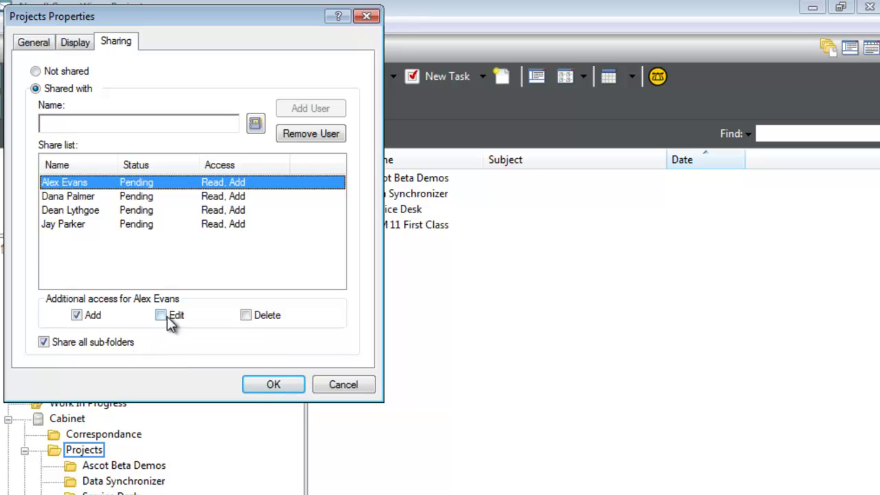
pyautogui.keyDown('shift'); pyautogui.click(73, 200); pyautogui.keyUp('shift')
pyautogui.keyDown('shift'); pyautogui.click(75, 210); pyautogui.keyUp('shift')
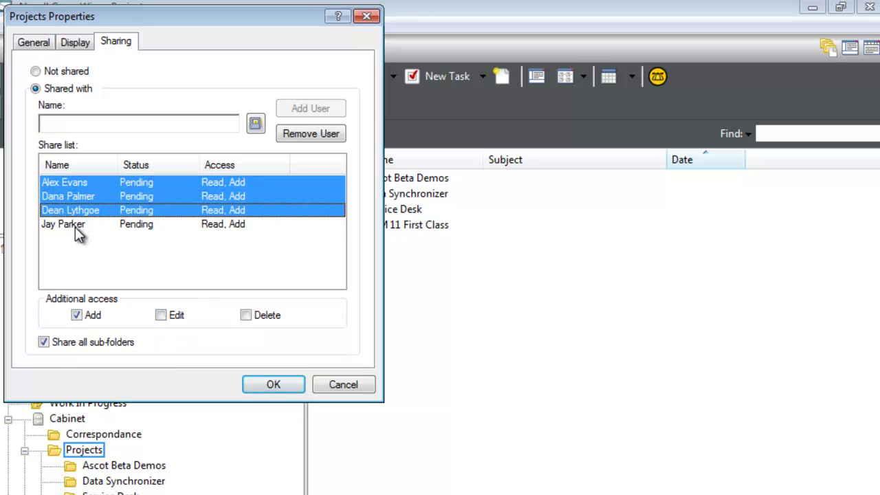
pyautogui.keyDown('shift'); pyautogui.click(78, 227); pyautogui.keyUp('shift')
pyautogui.click(160, 315)
pyautogui.click(246, 316)
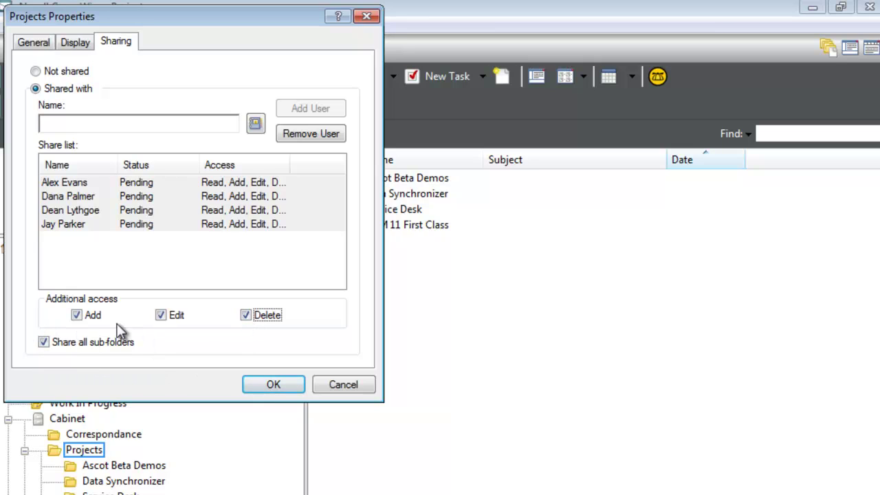
pyautogui.click(273, 385)
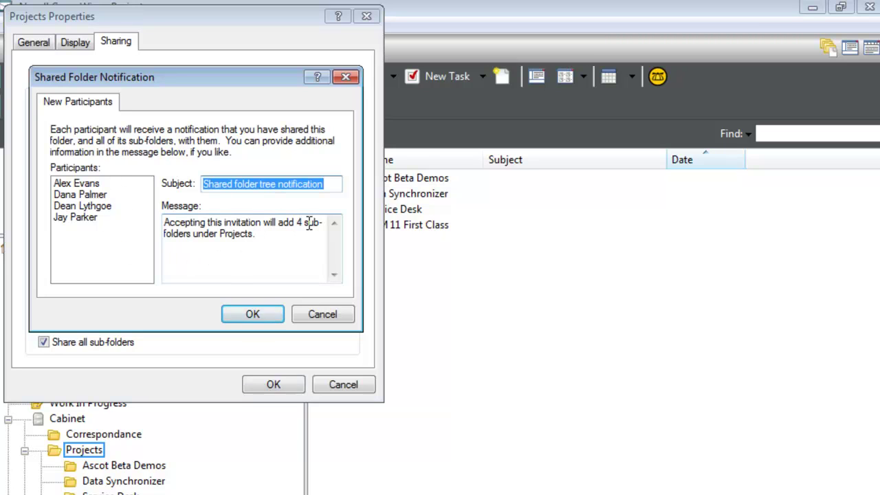
pyautogui.click(261, 310)
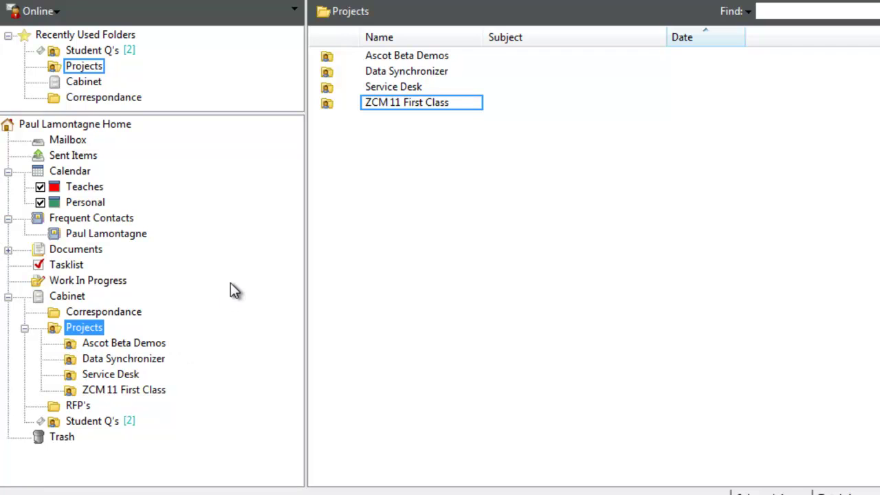
# - As proxy for the invited user, accept the invitation and install the Projects tree under Cabinet
pyautogui.click(59, 17)
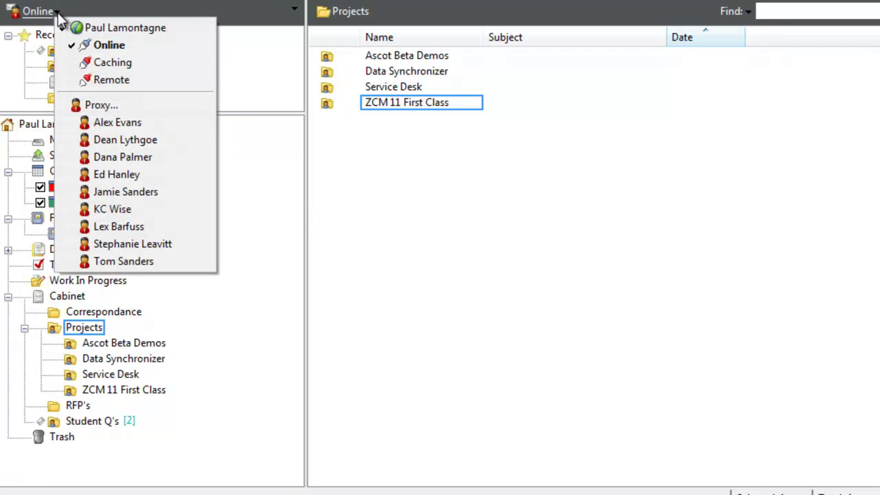
pyautogui.click(143, 127)
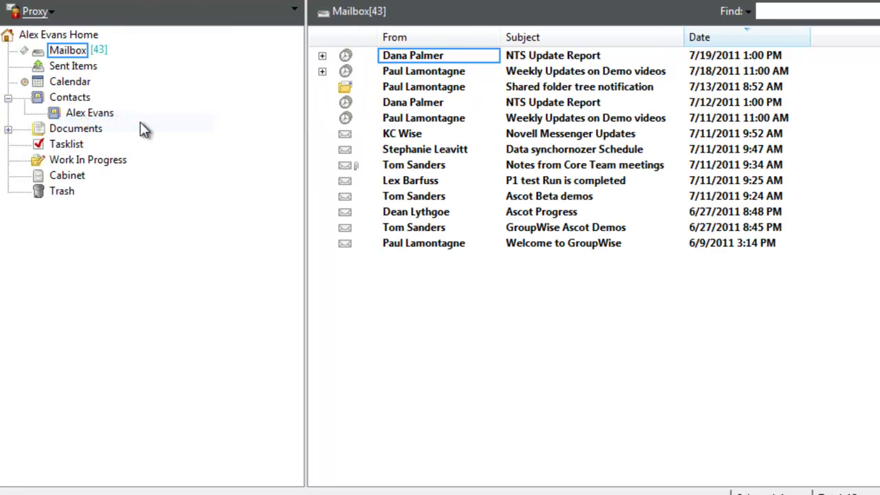
pyautogui.click(403, 88)
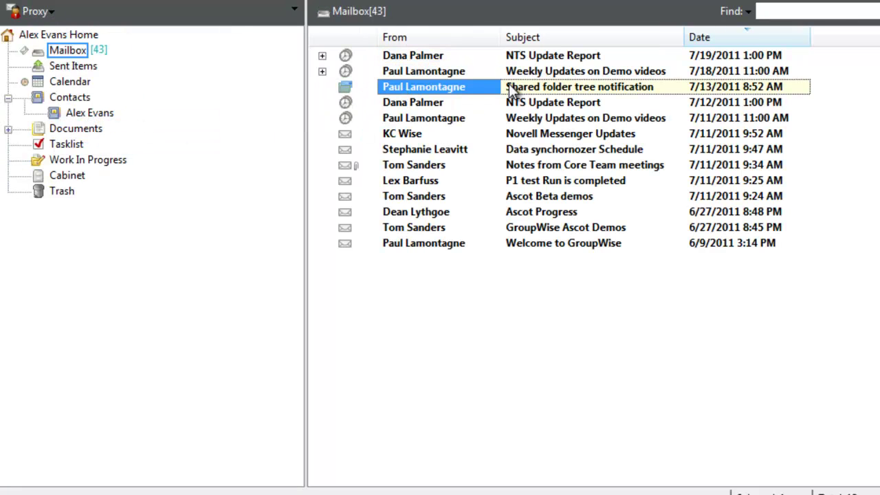
pyautogui.doubleClick(433, 91)
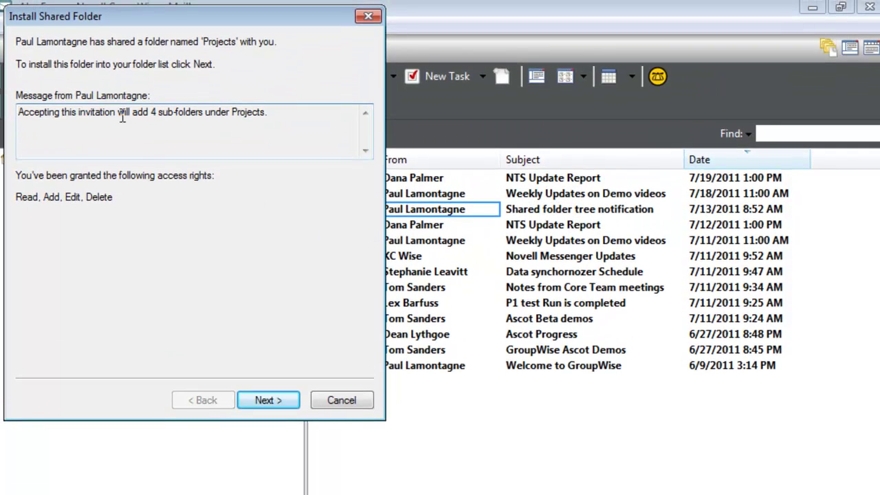
pyautogui.click(281, 401)
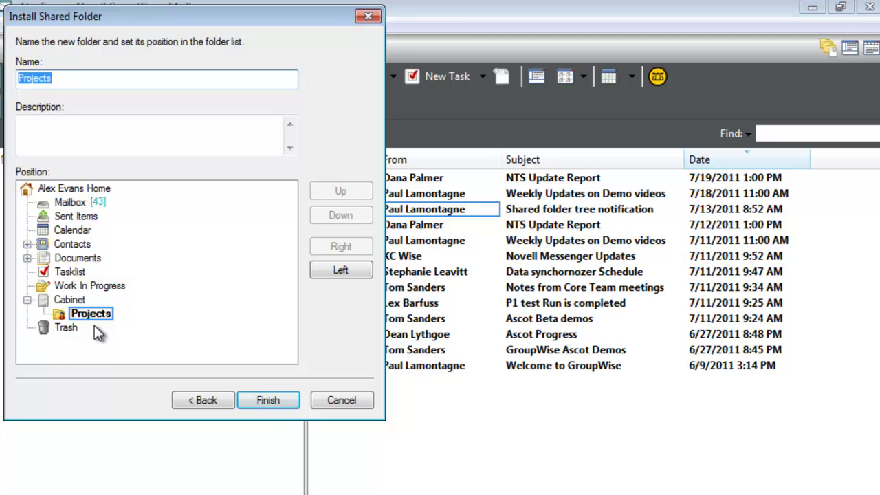
pyautogui.click(268, 400)
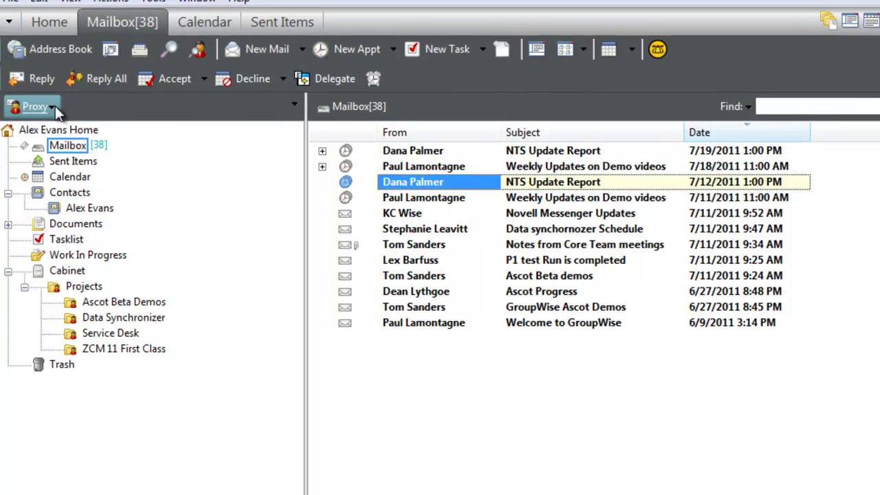
# - Return to the owner's mailbox and review the Projects sharing status without changes
pyautogui.click(55, 106)
pyautogui.click(137, 129)
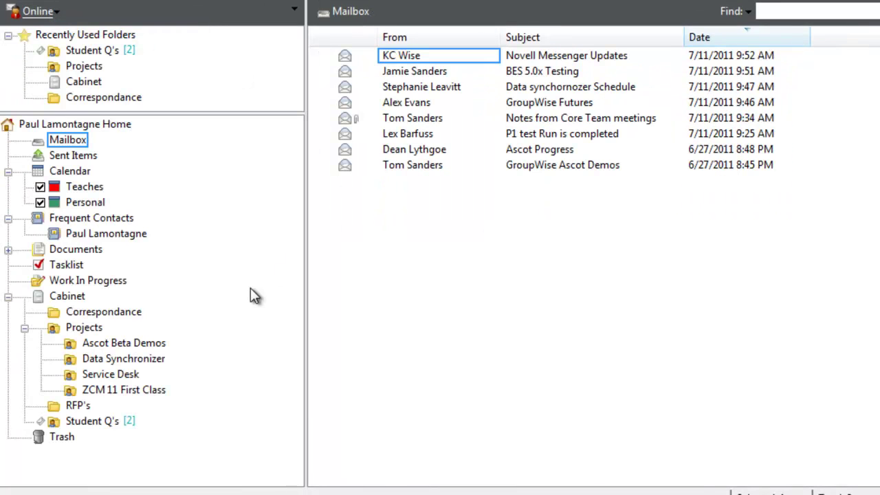
pyautogui.click(90, 331)
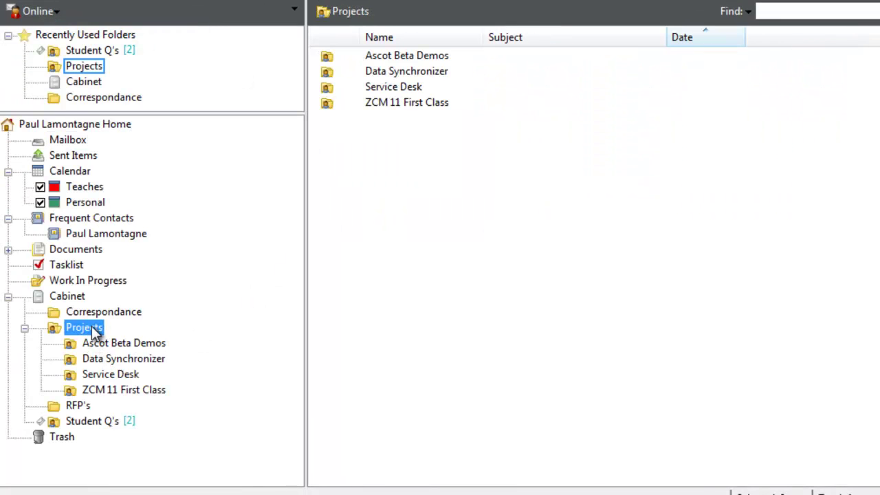
pyautogui.rightClick(95, 332)
pyautogui.click(156, 420)
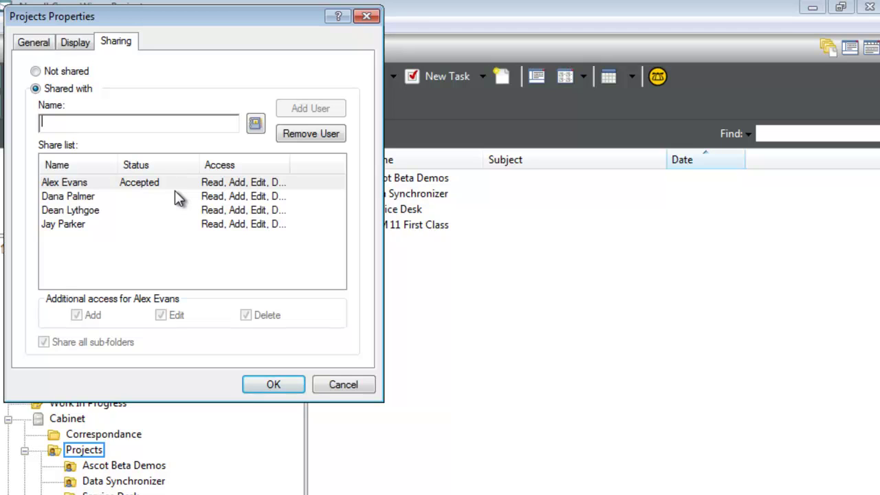
pyautogui.click(342, 383)
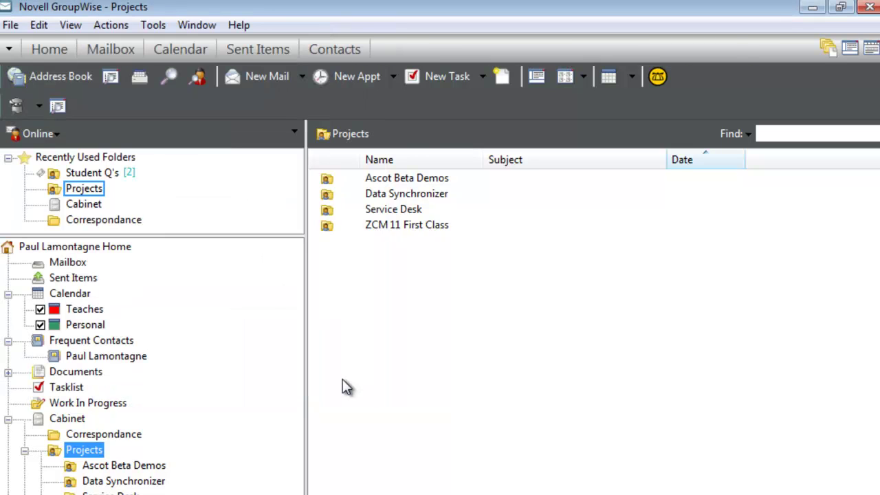